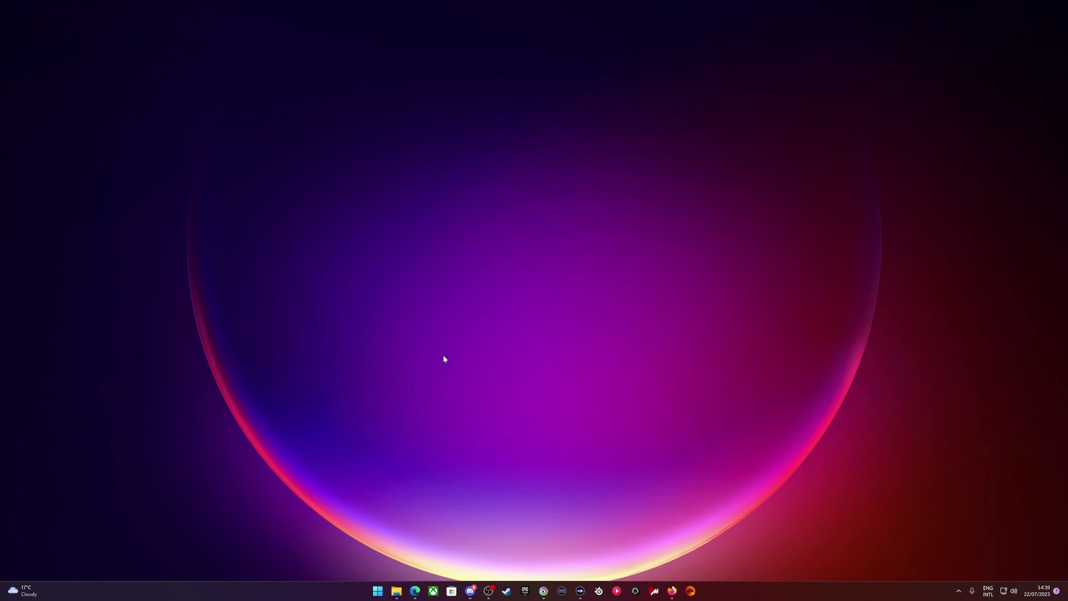
Bring up the Windows Run dialog with Win+R.
key(super+r)
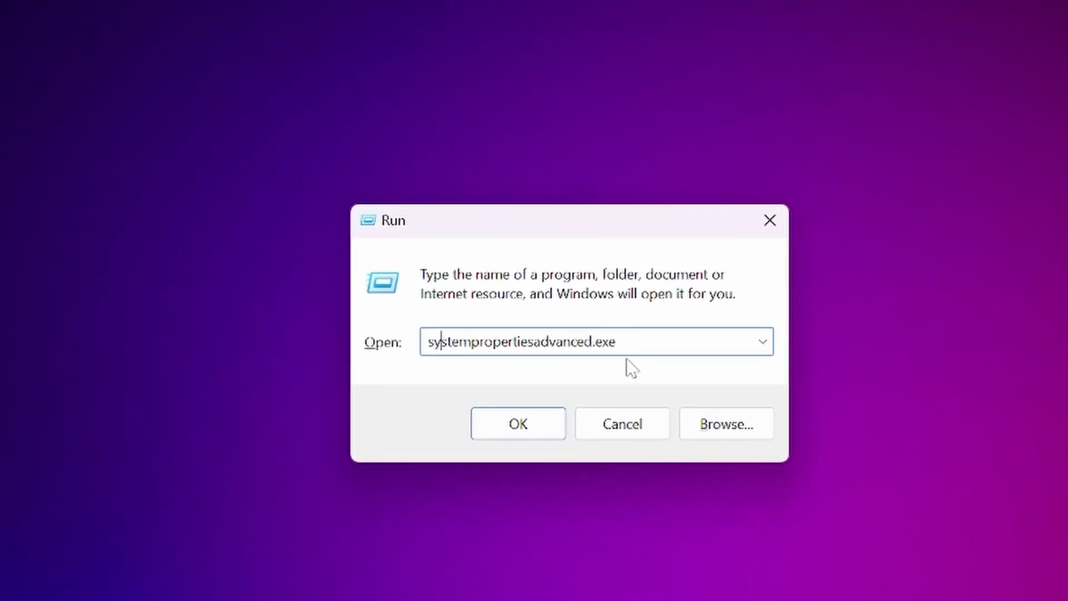
Launch advanced System Properties and open its Environment Variables list.
click(845, 519)
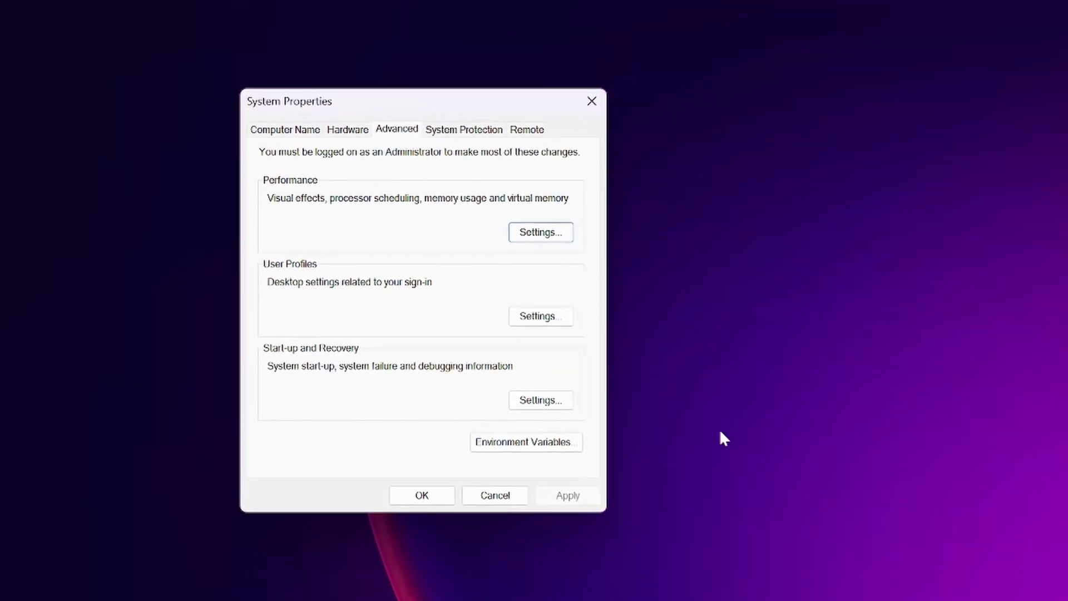
click(535, 451)
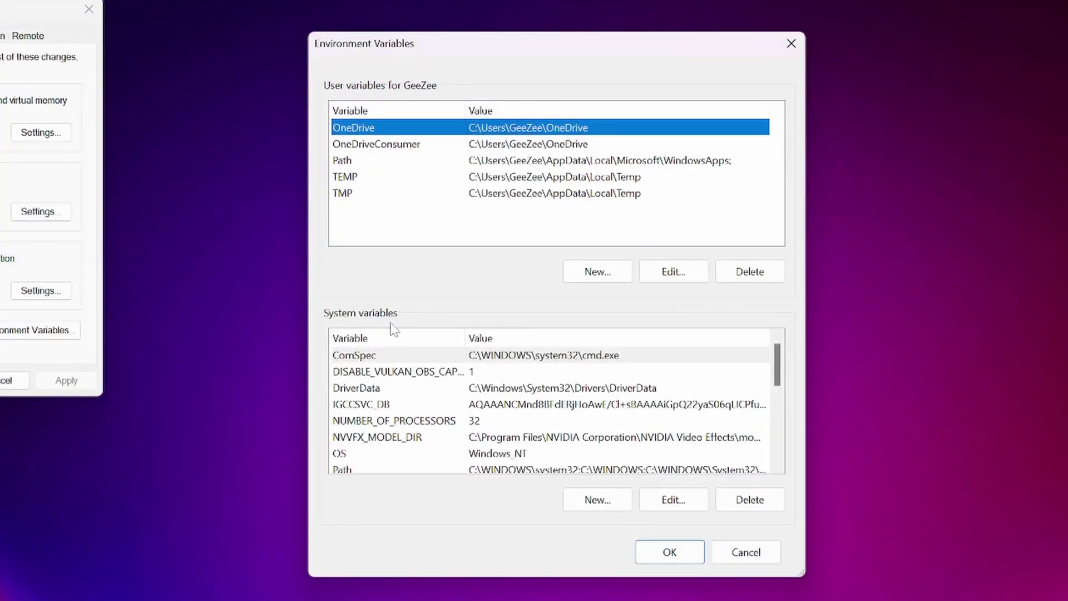
After a cancelled New, open system variable DISABLE_VULKAN_OBS_CAPTURE and check its name and value 1.
click(612, 501)
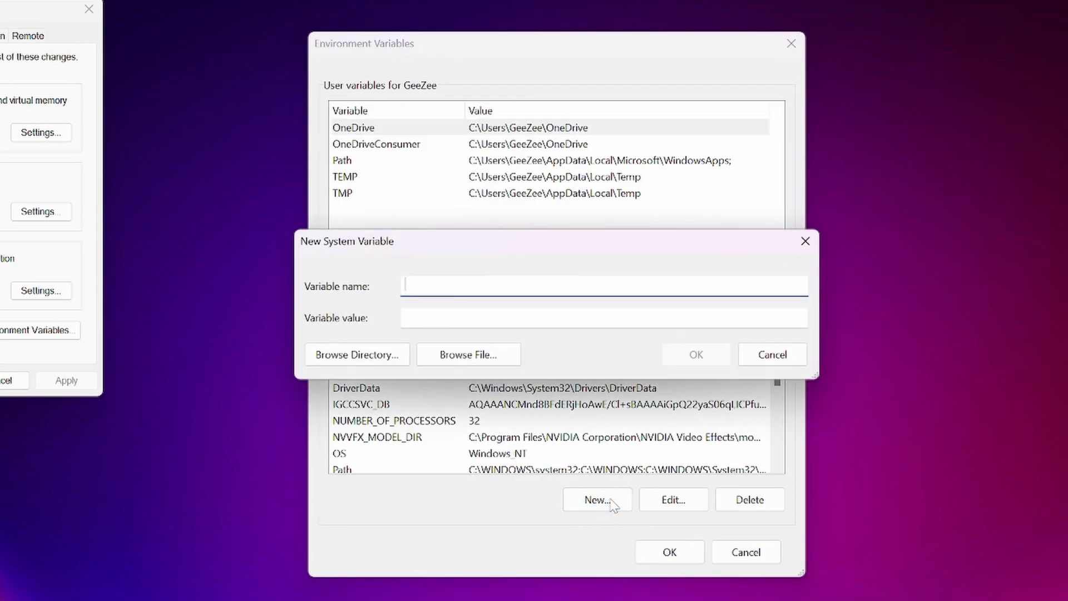
click(774, 355)
double_click(422, 373)
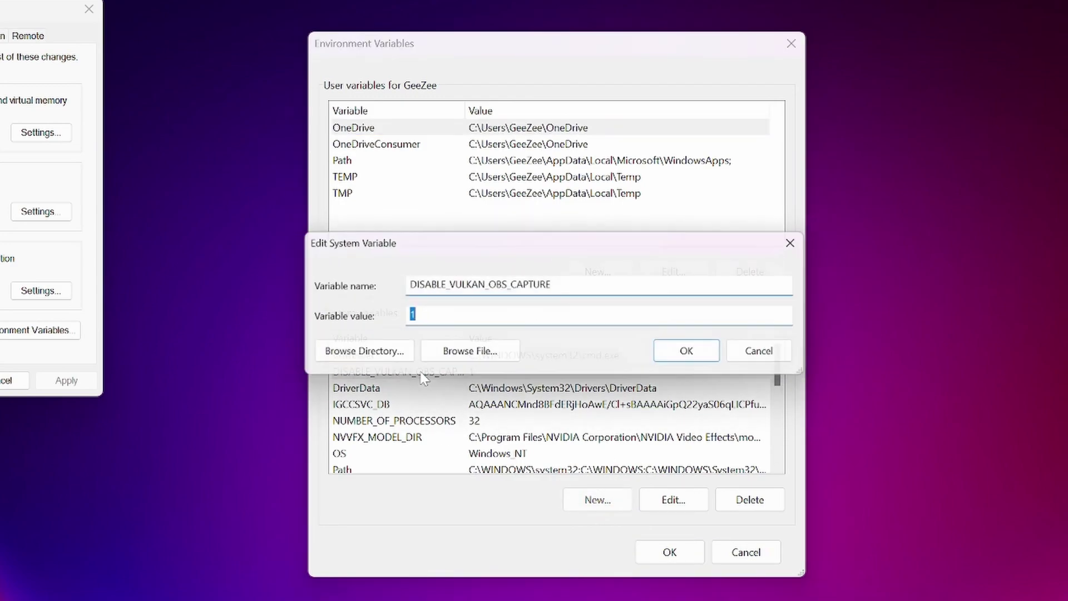
click(459, 285)
drag(553, 285, 403, 287)
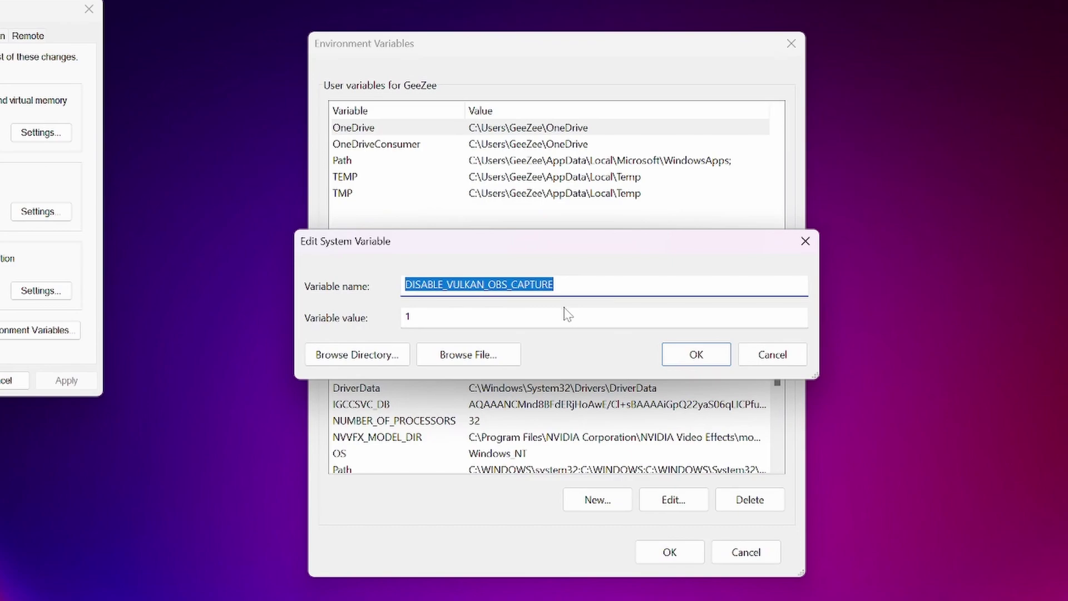
click(408, 317)
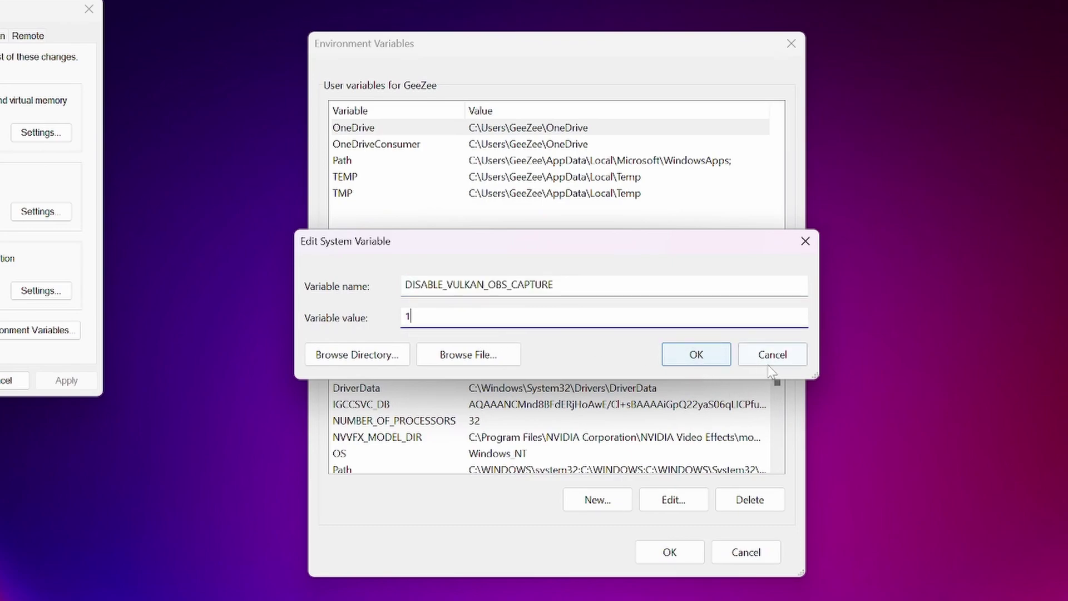
Accept the edit dialog for DISABLE_VULKAN_OBS_CAPTURE with value 1.
click(705, 361)
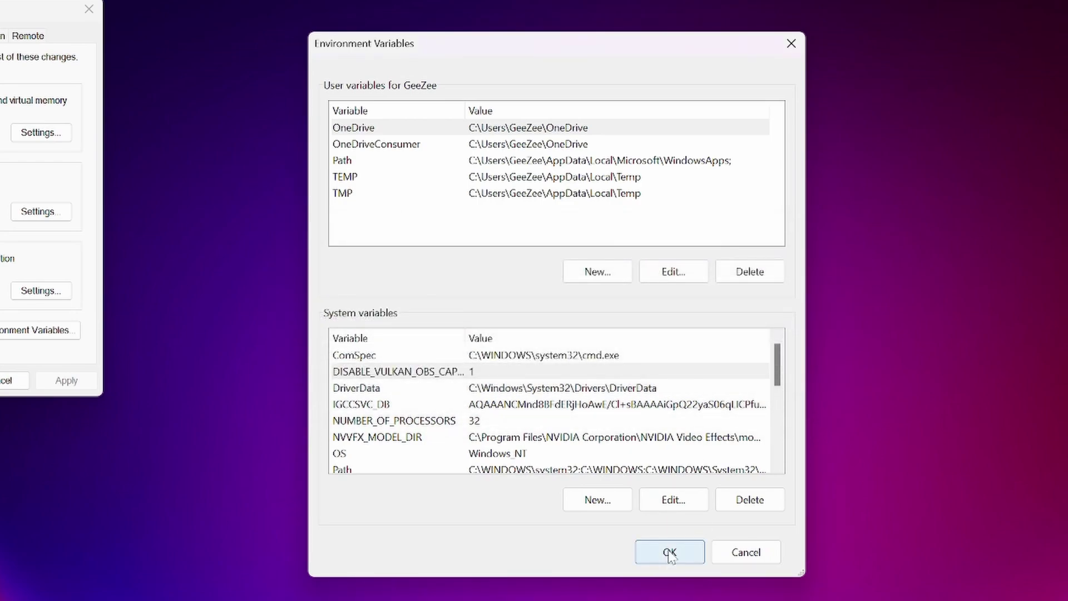